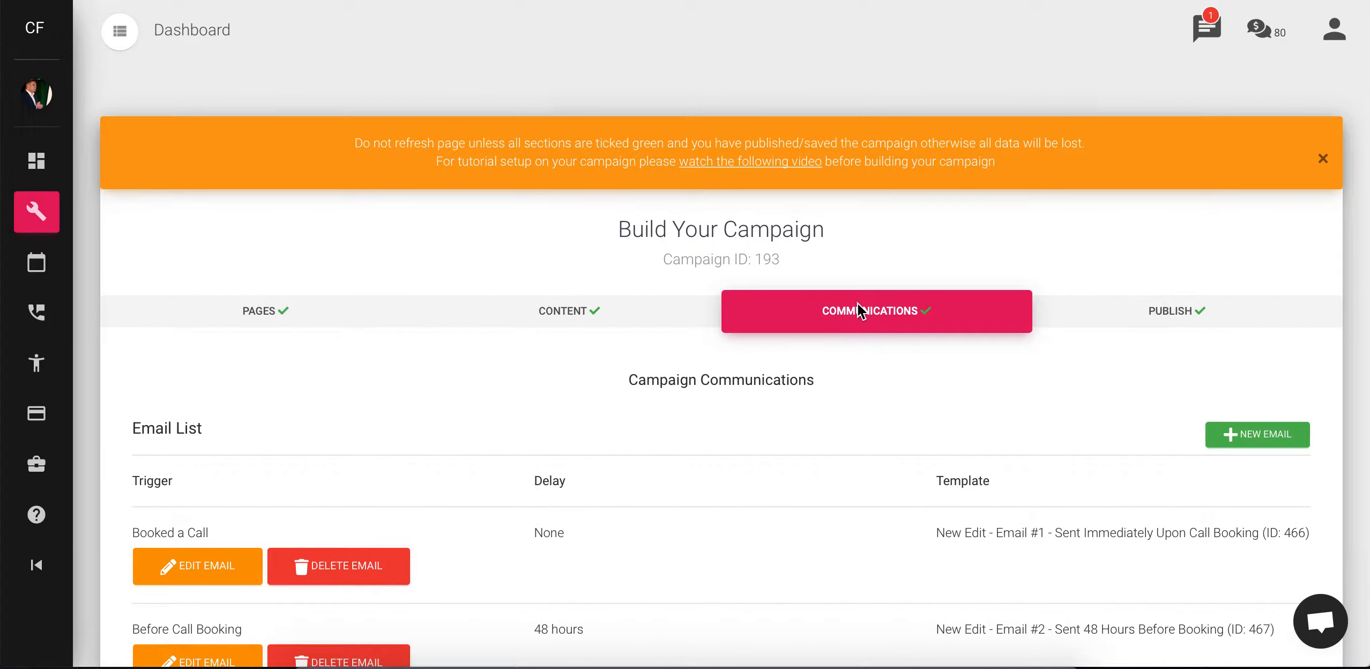
Start a new email in the campaign's Email List and open its trigger choices
scroll(1034, 432, down, 5)
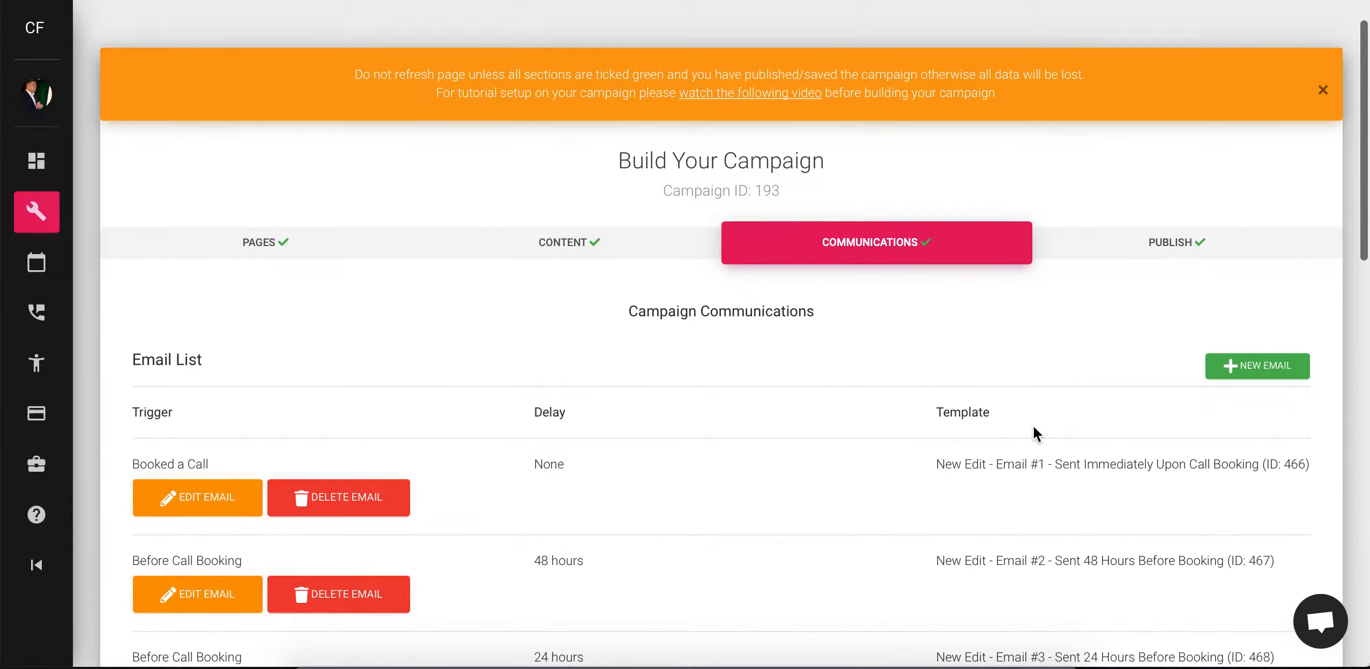
click(1257, 193)
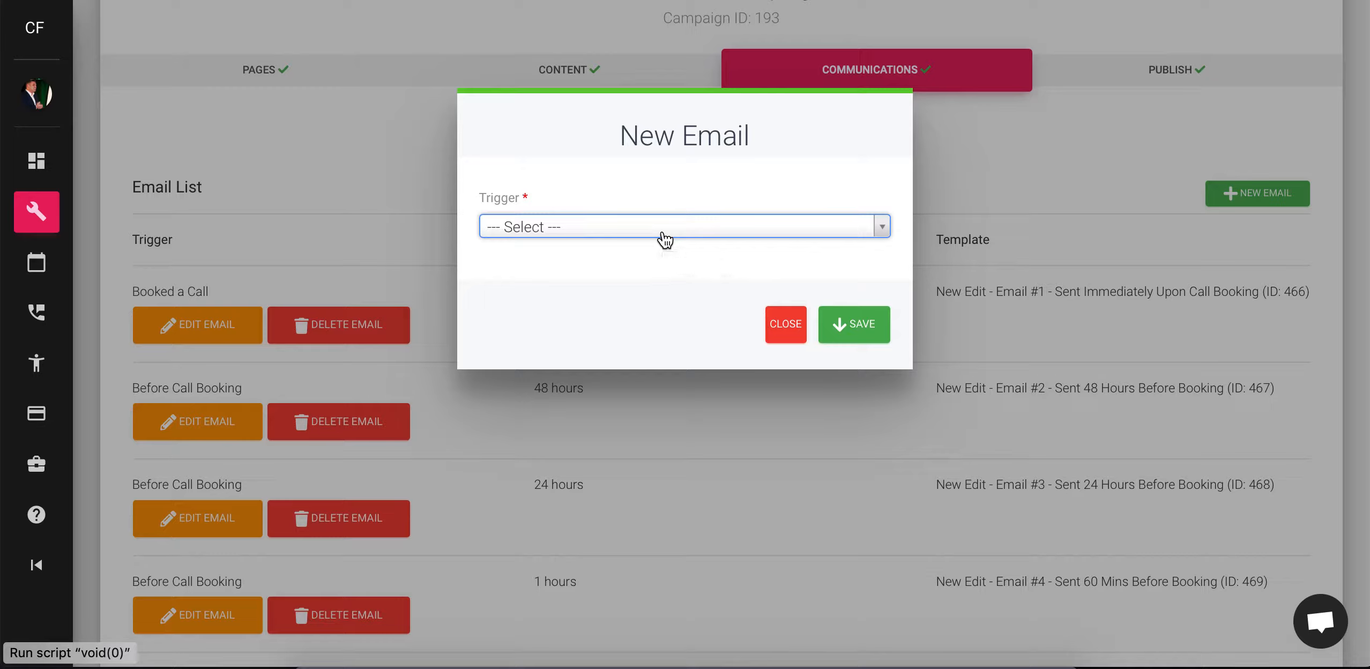
click(631, 238)
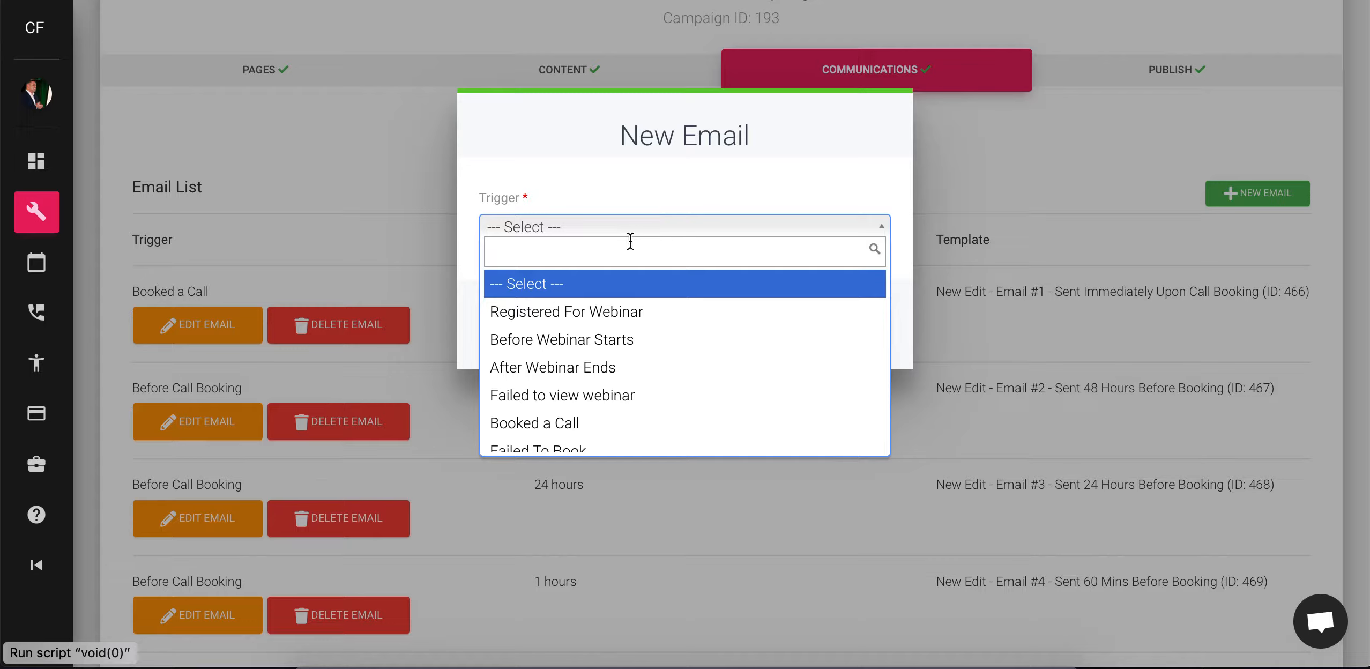
Examine the available email triggers, from the webinar events through to Before Call Booking
scroll(622, 404, down, 1)
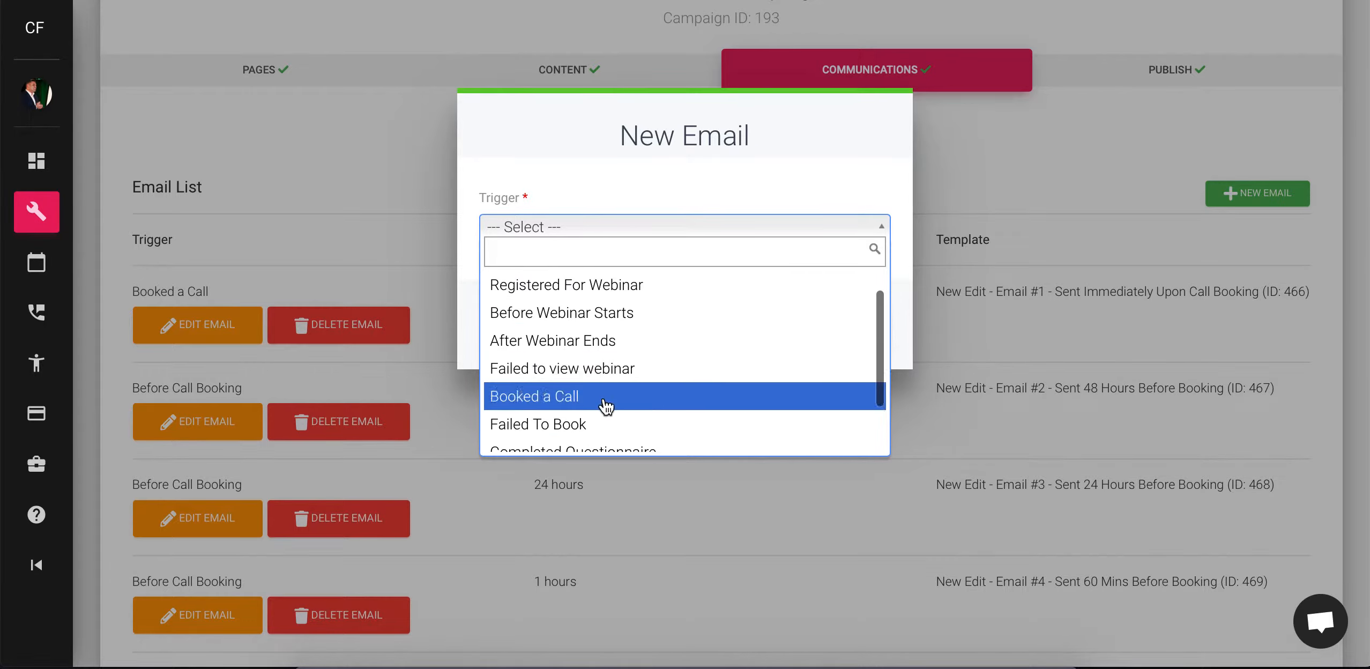
scroll(621, 403, down, 1)
scroll(620, 402, down, 1)
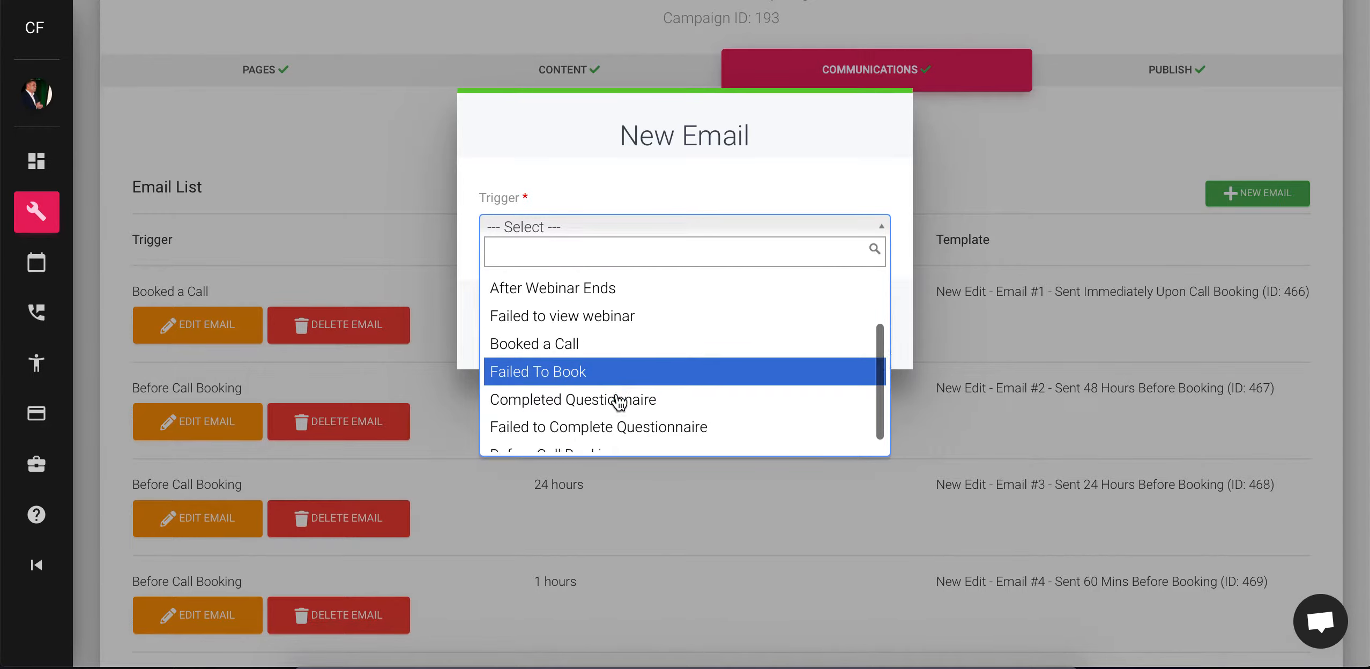
scroll(660, 424, down, 1)
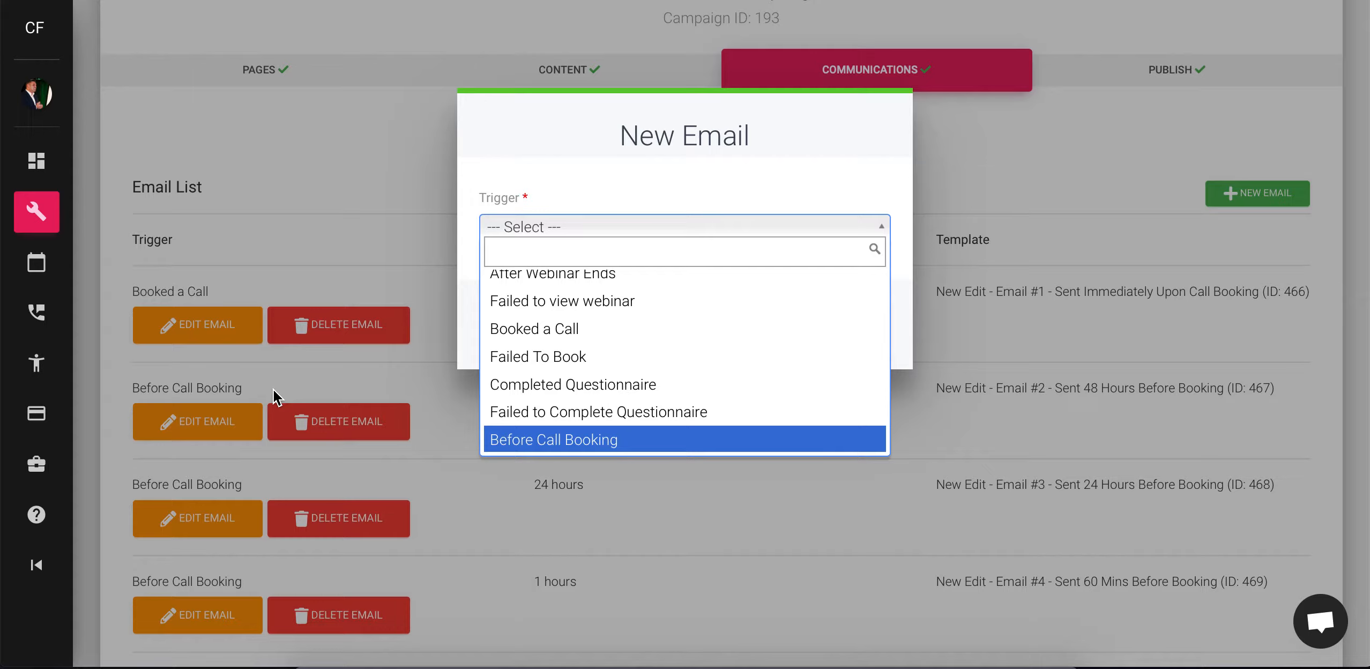
scroll(578, 336, up, 3)
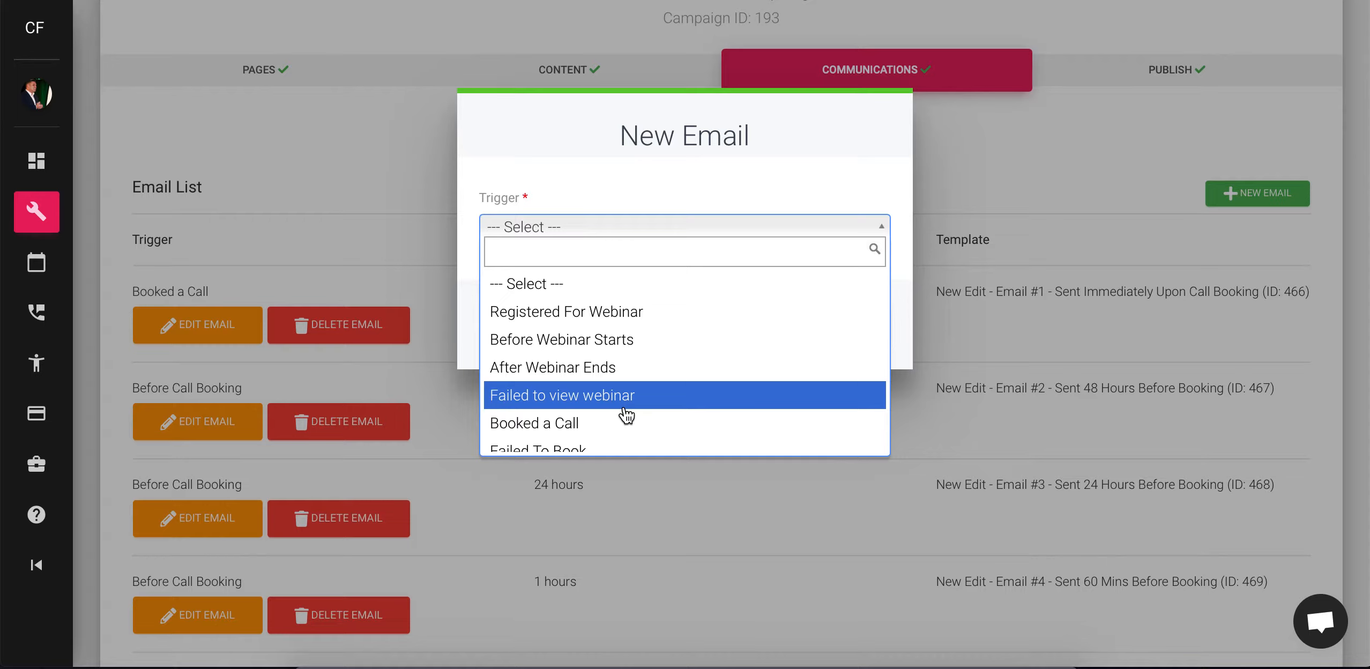
scroll(579, 426, down, 1)
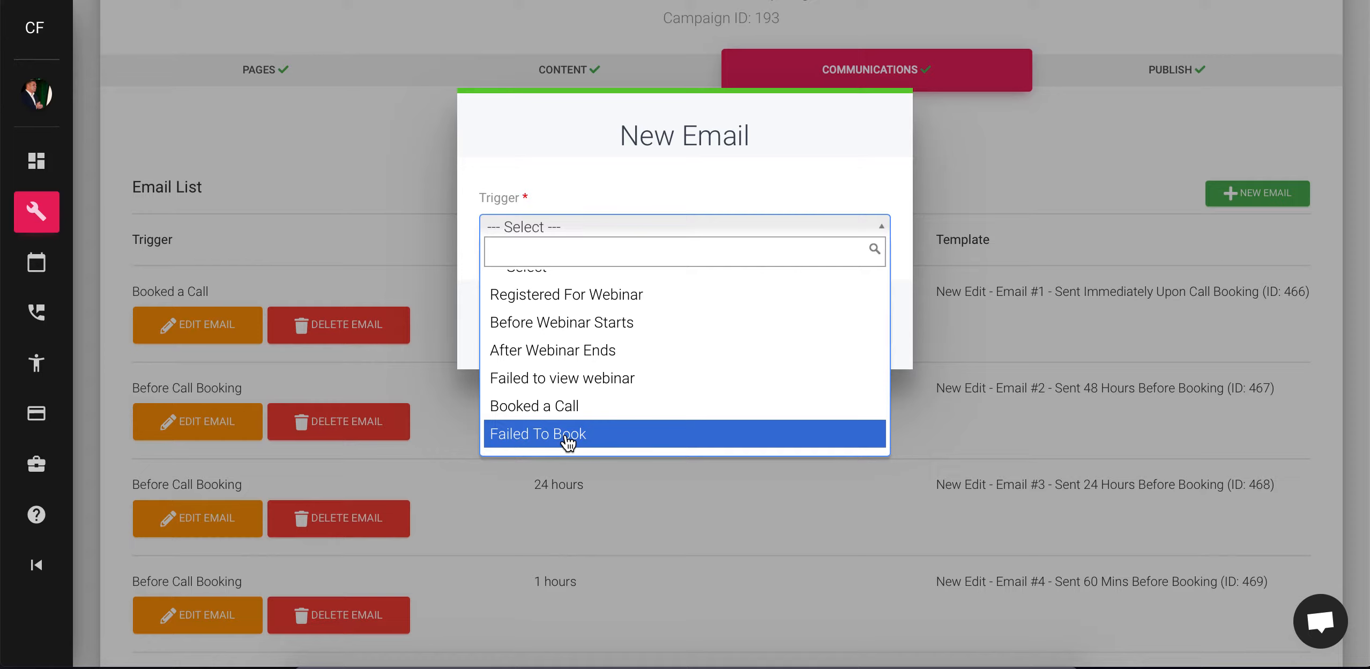
scroll(567, 443, down, 3)
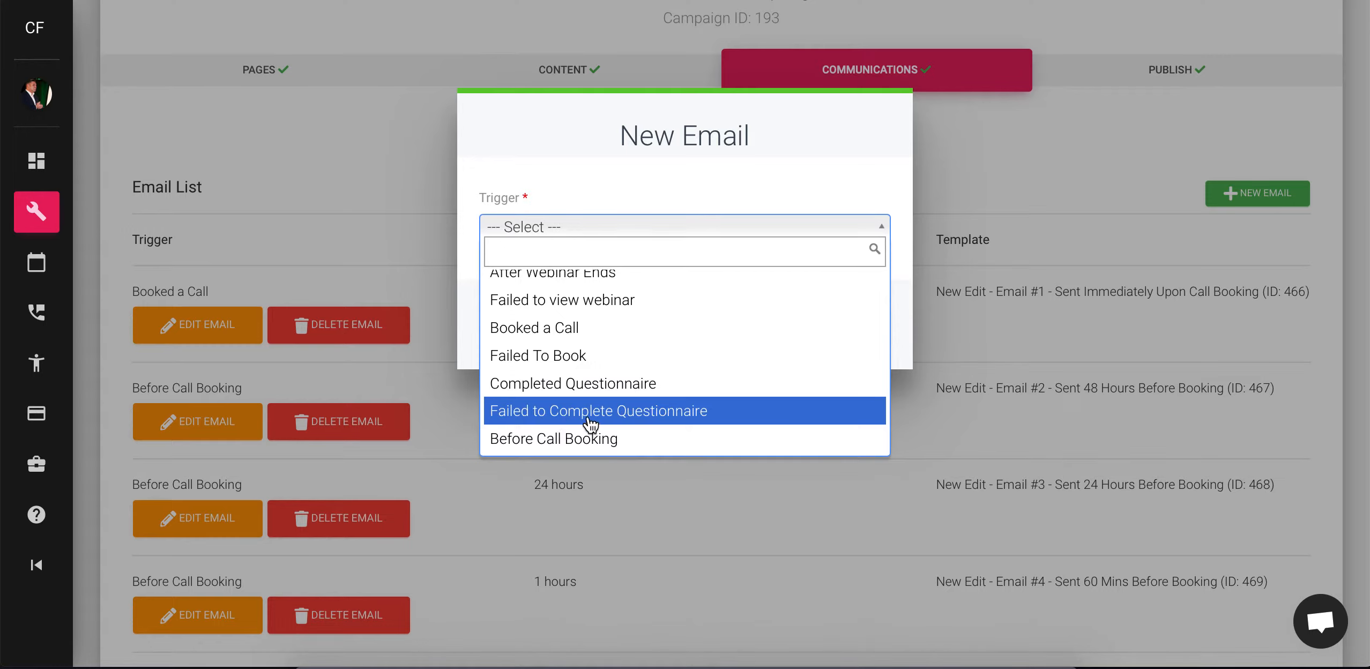
scroll(642, 411, up, 1)
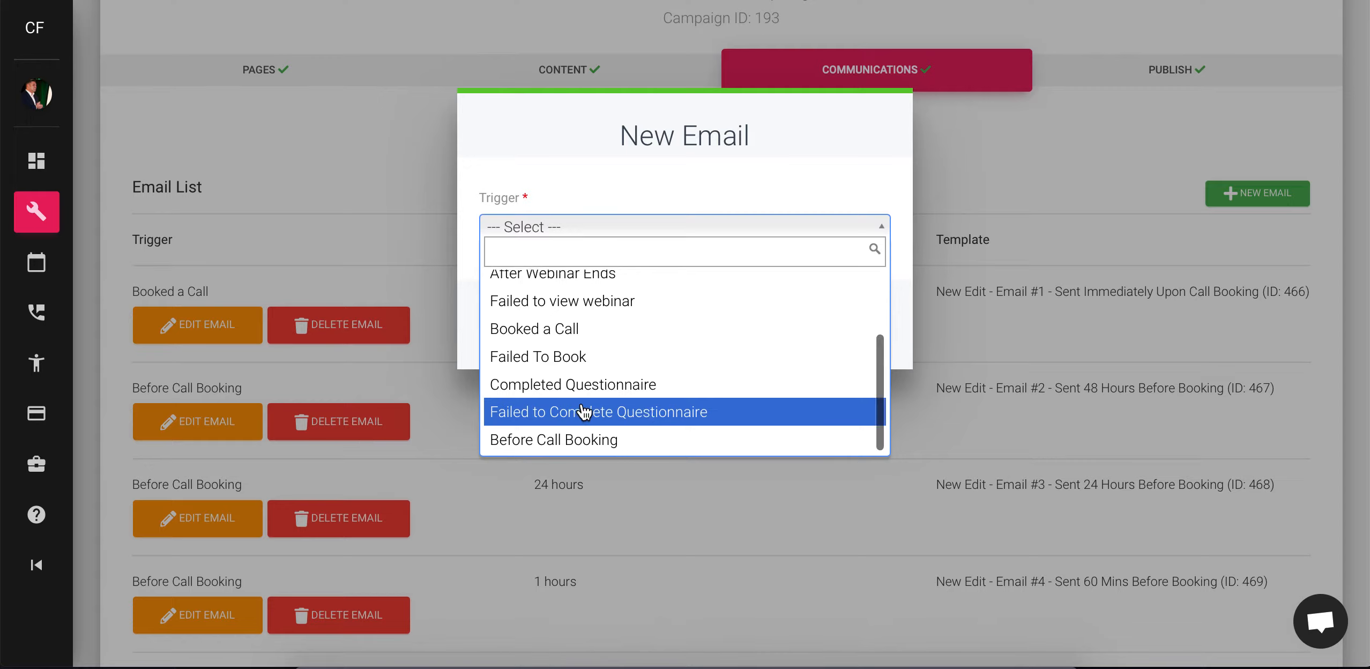
scroll(565, 360, up, 3)
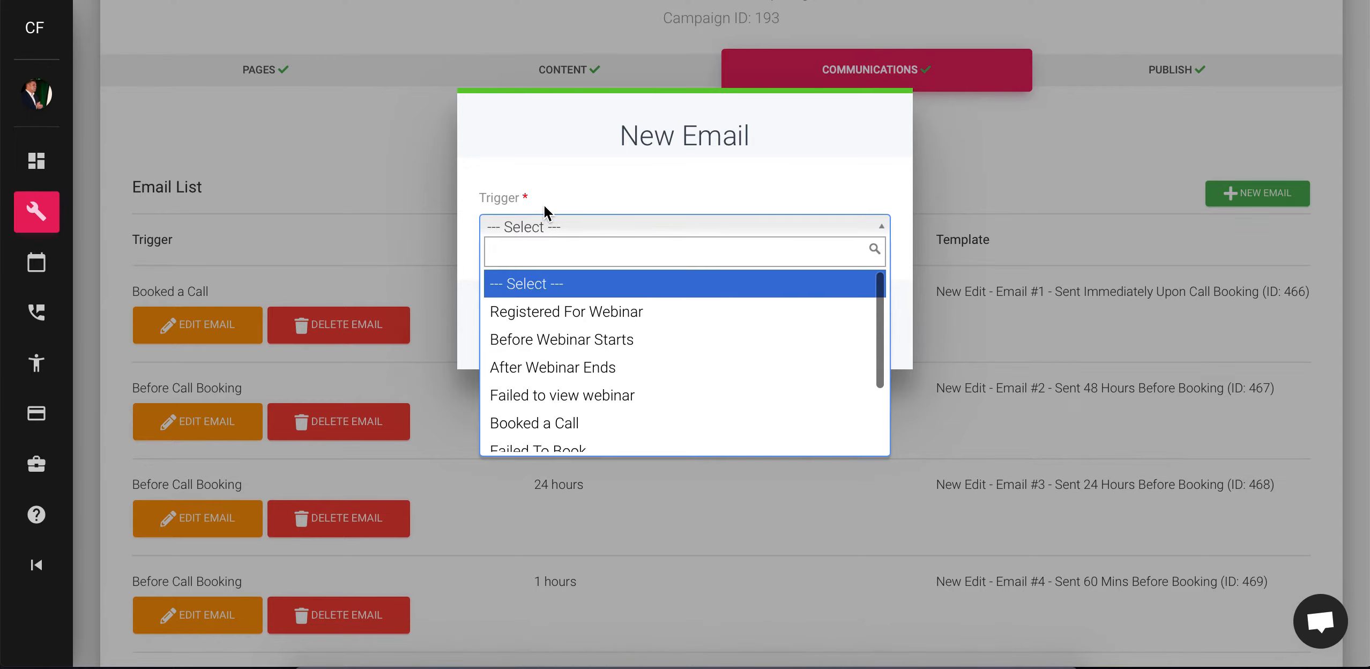
Set the new email's trigger to Registered For Webinar and choose an "Email #2 - Sent 48 Hours Before Booking" template
key(Down)
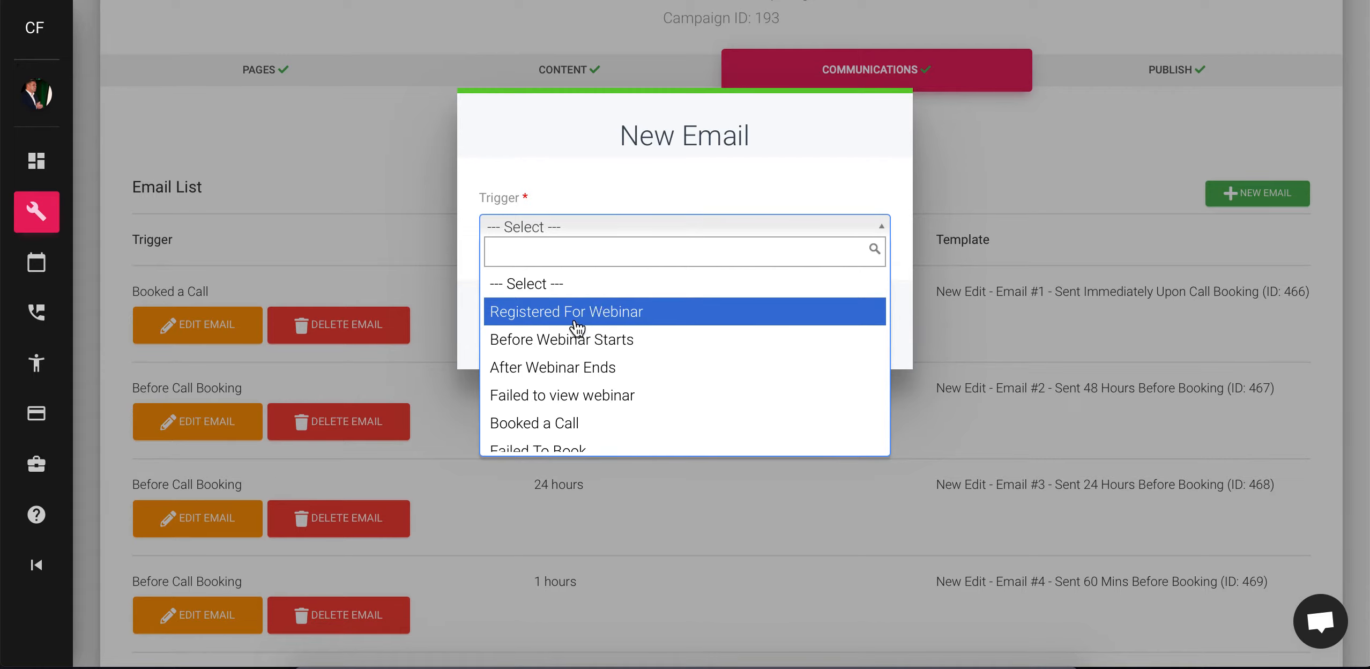
click(619, 316)
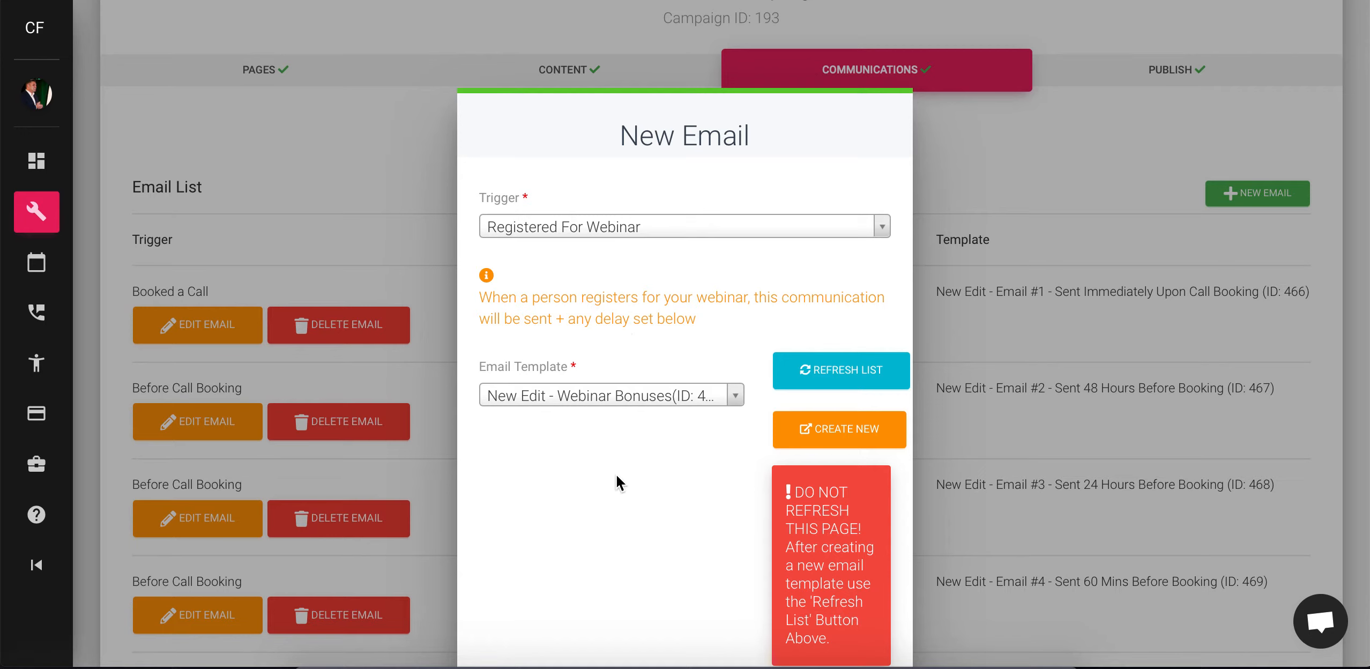
click(623, 398)
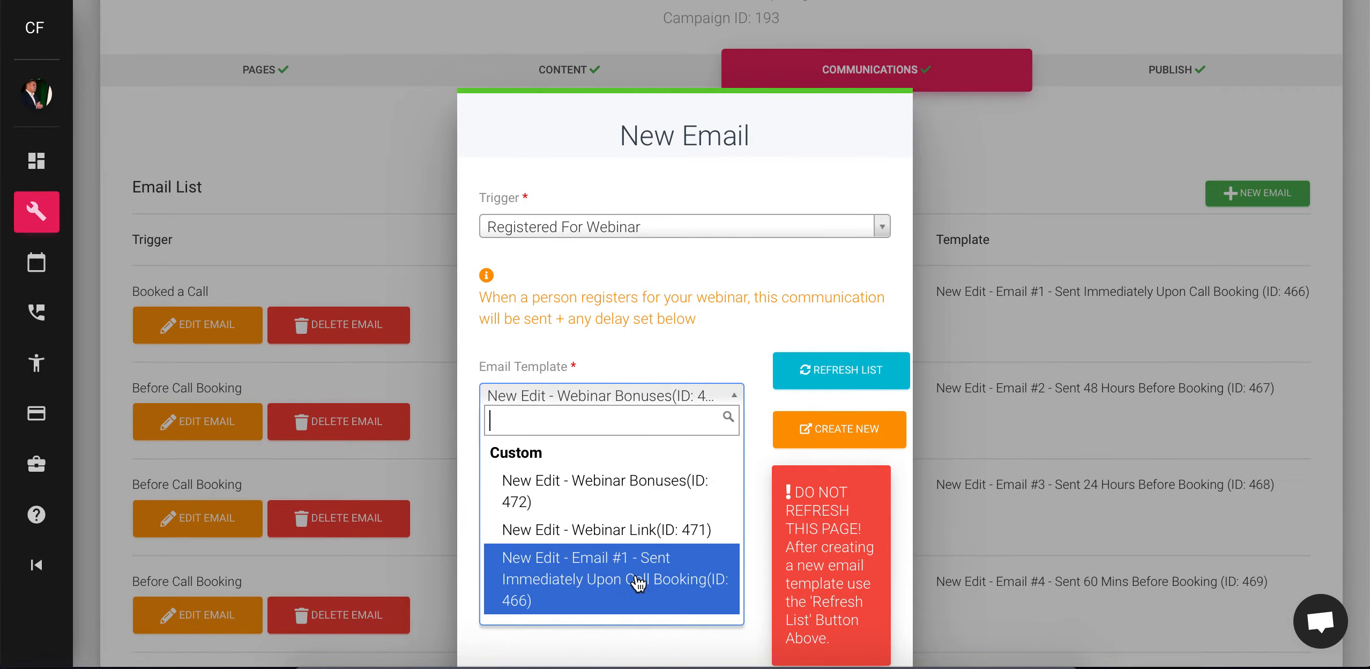
scroll(638, 581, down, 1)
scroll(617, 574, down, 3)
scroll(608, 571, down, 6)
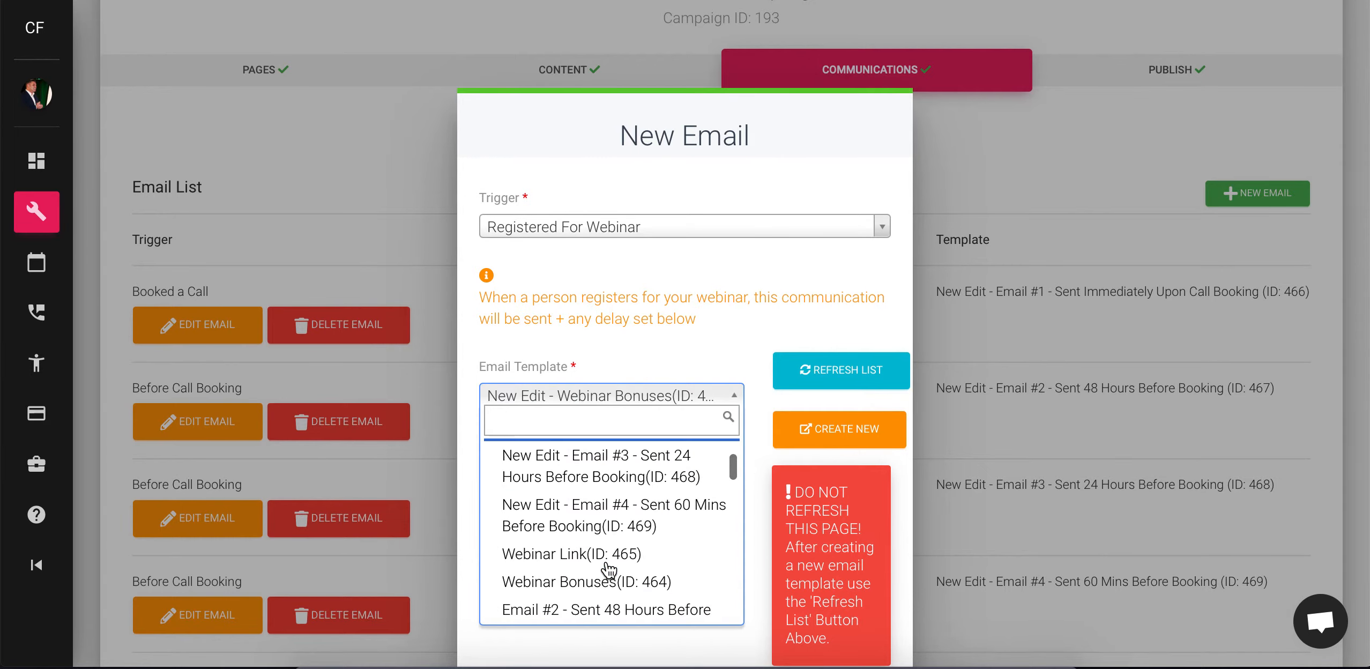
scroll(610, 571, down, 10)
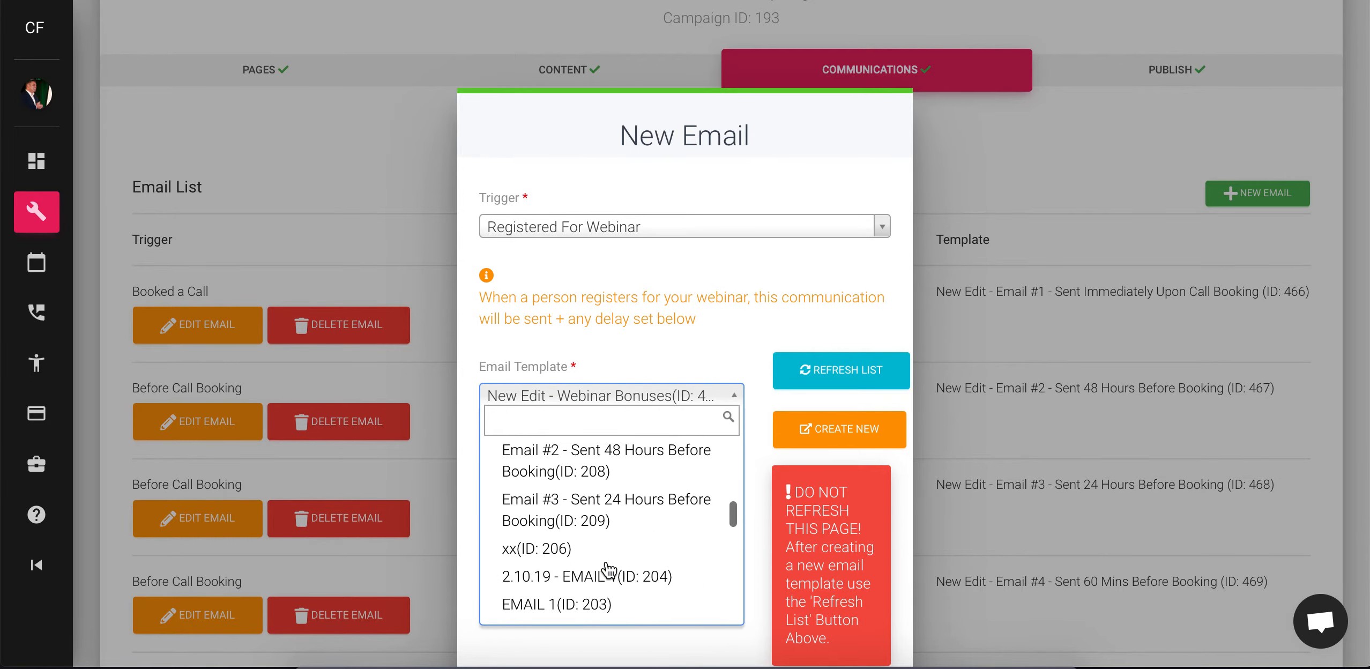
scroll(563, 557, down, 10)
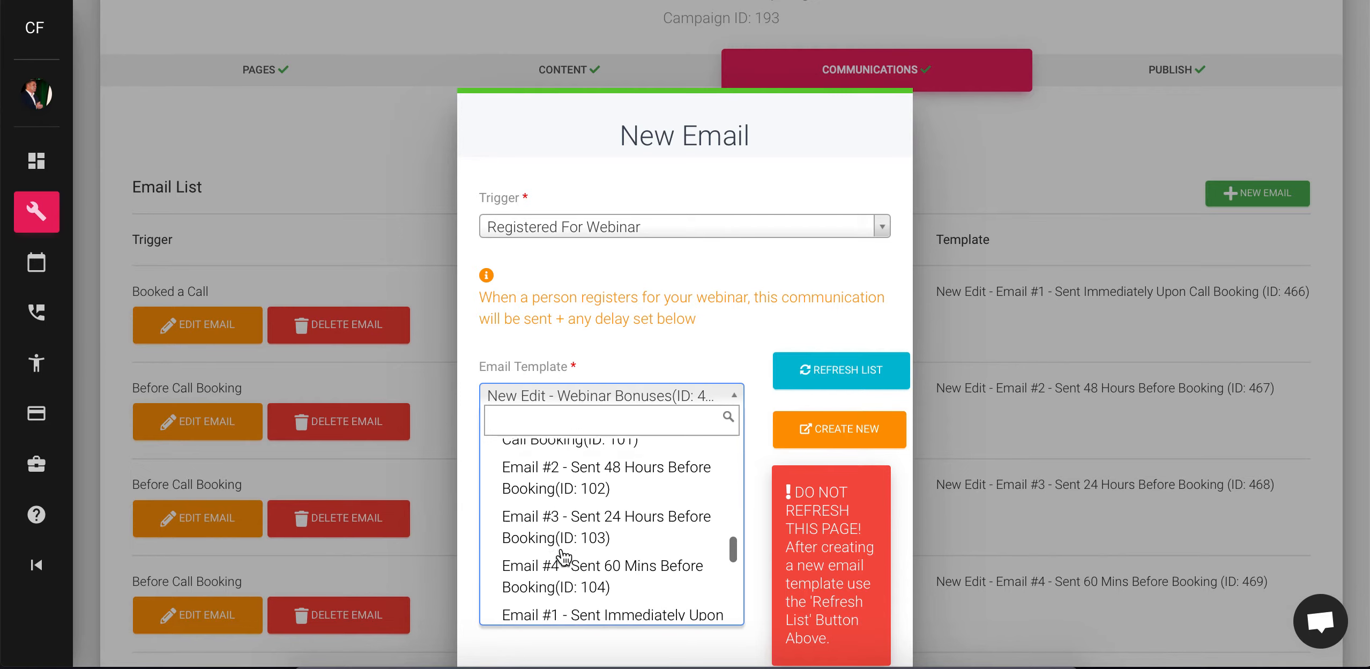
scroll(563, 554, down, 10)
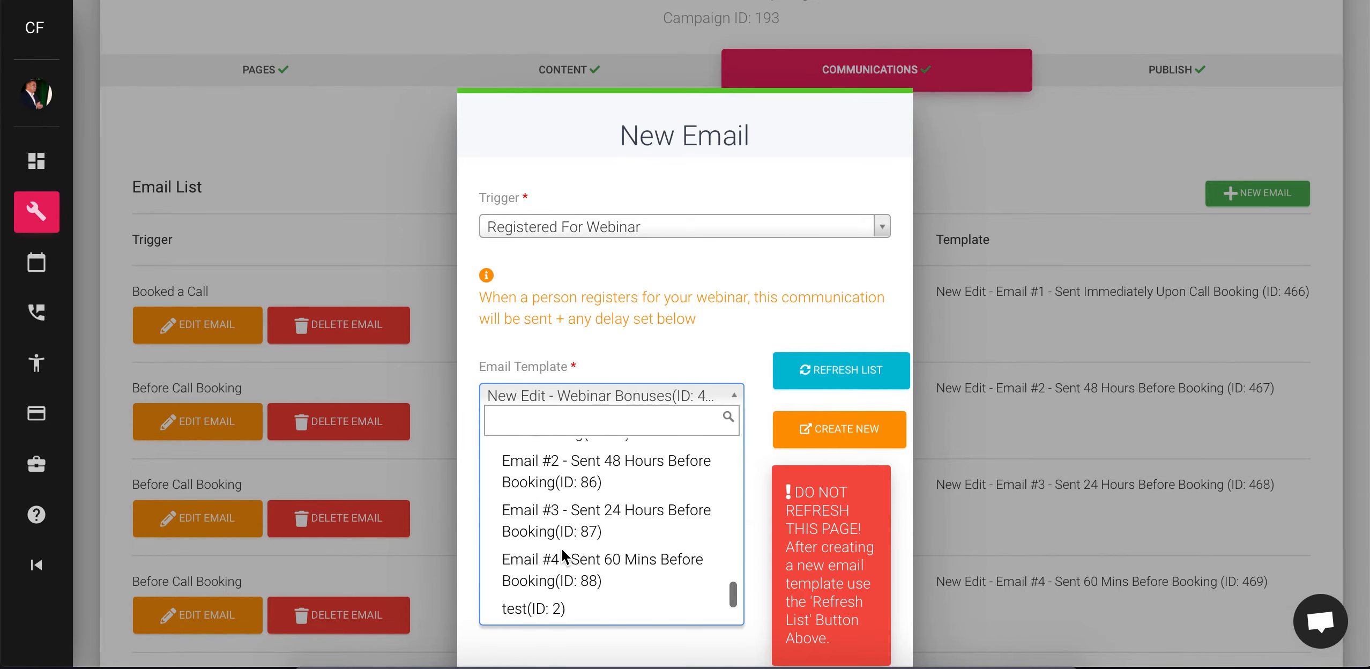
scroll(561, 556, down, 3)
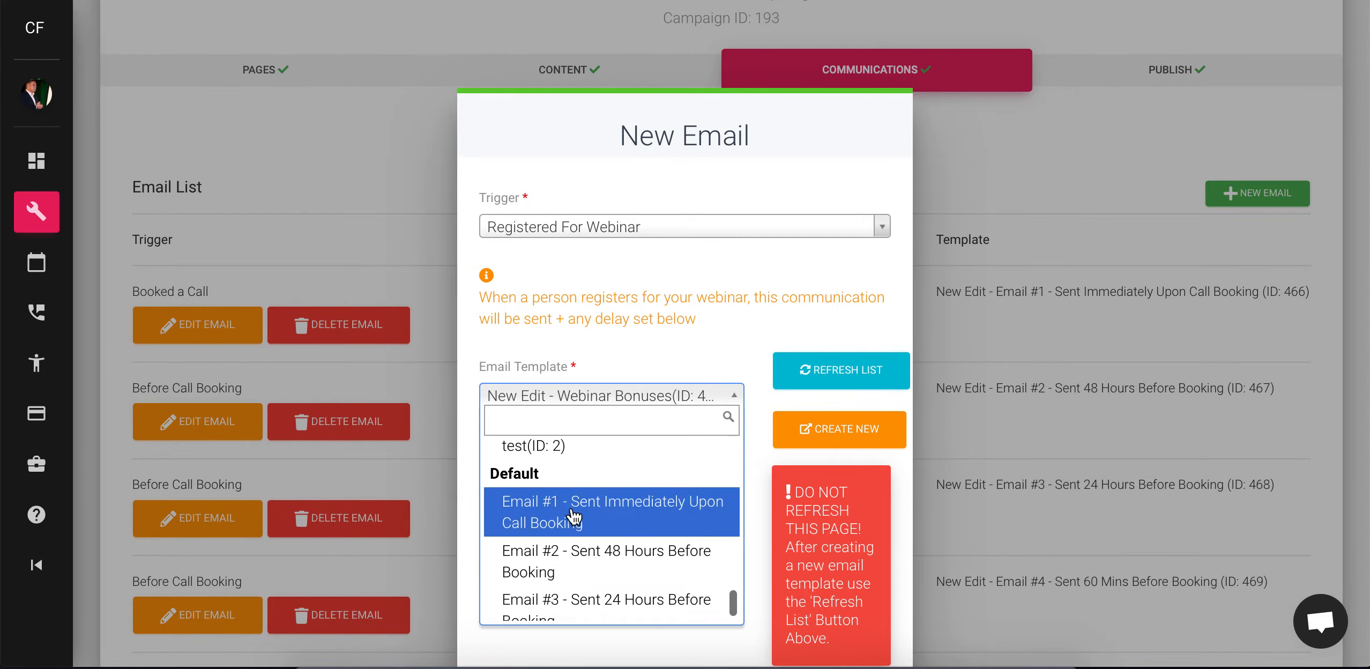
scroll(606, 536, up, 10)
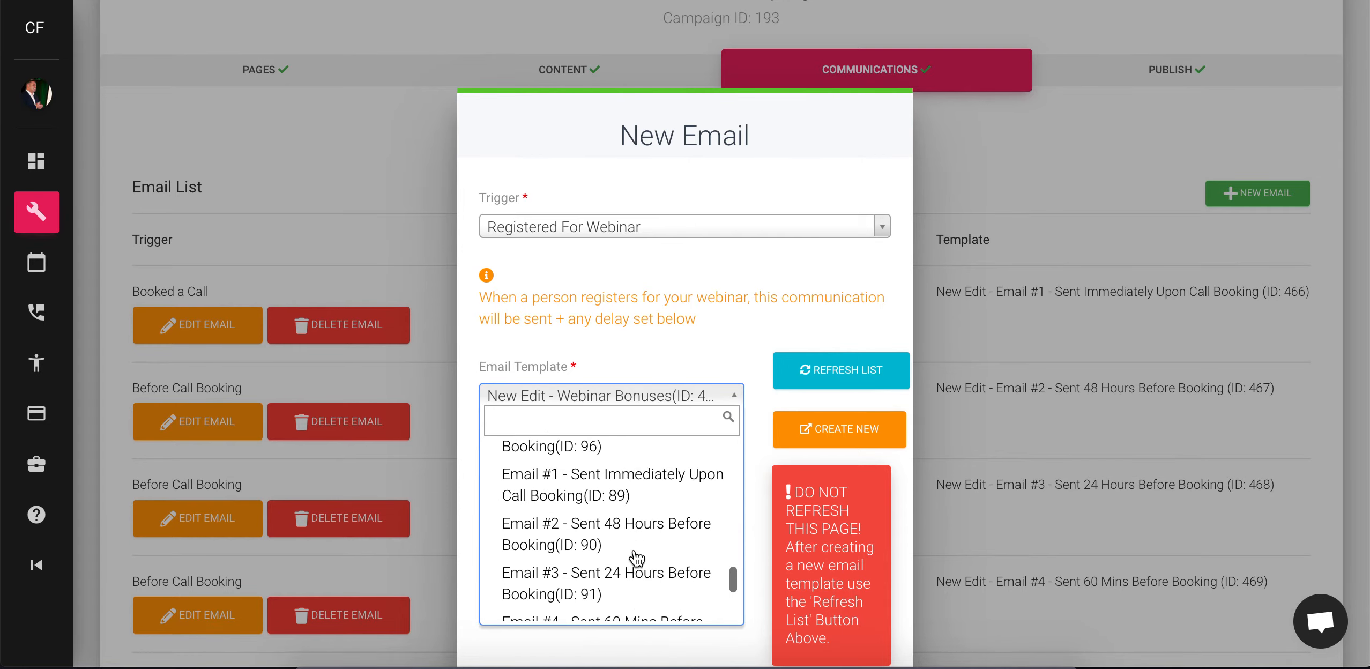
click(601, 504)
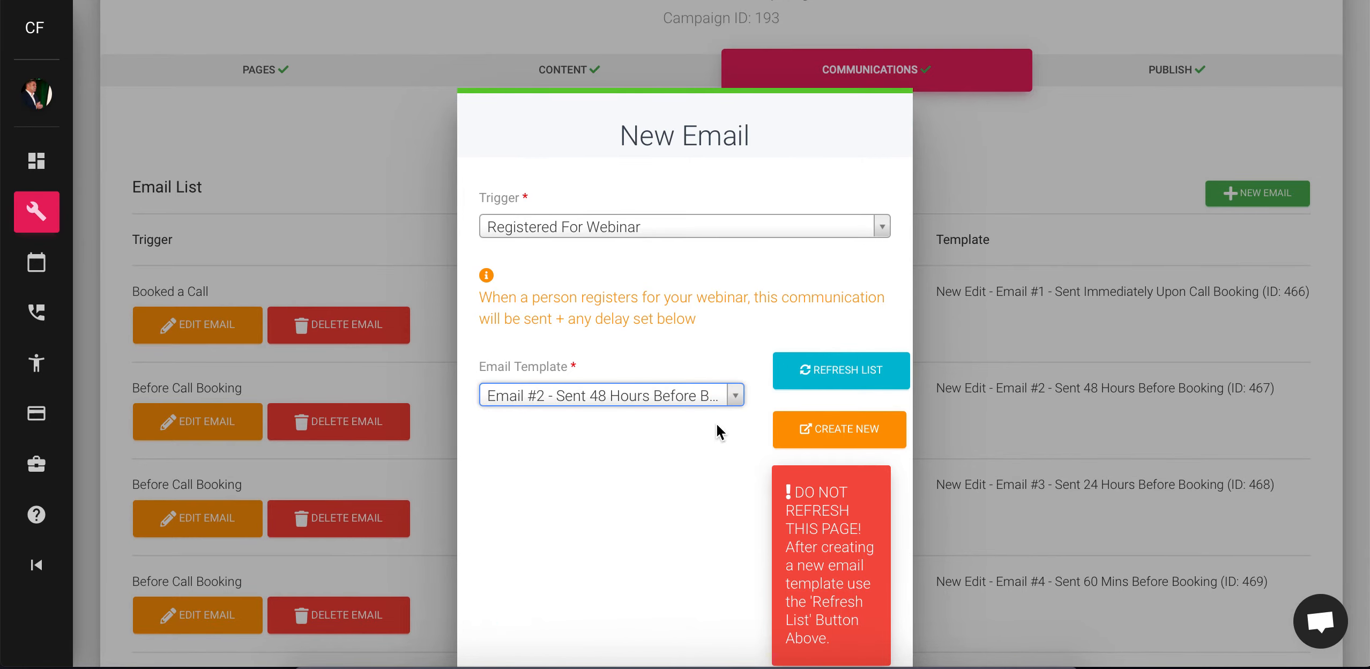
Enable delayed sending for the new email and set Send After to 1
scroll(617, 558, down, 3)
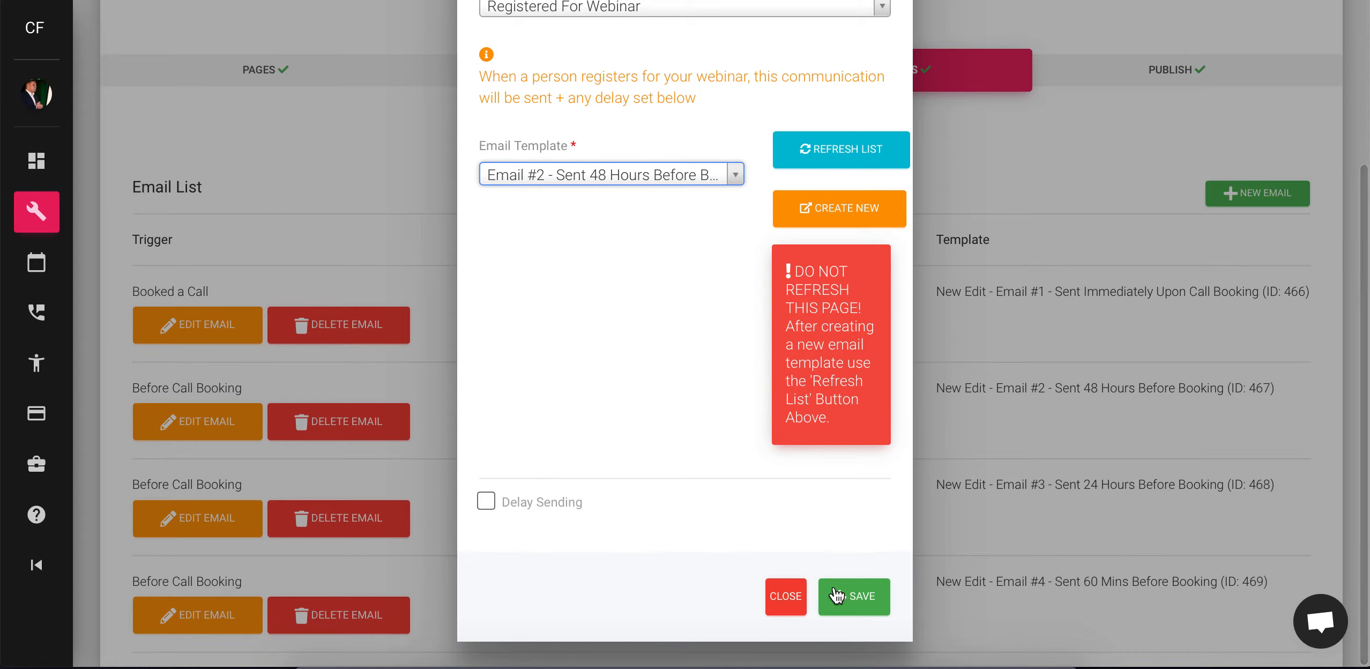
click(488, 503)
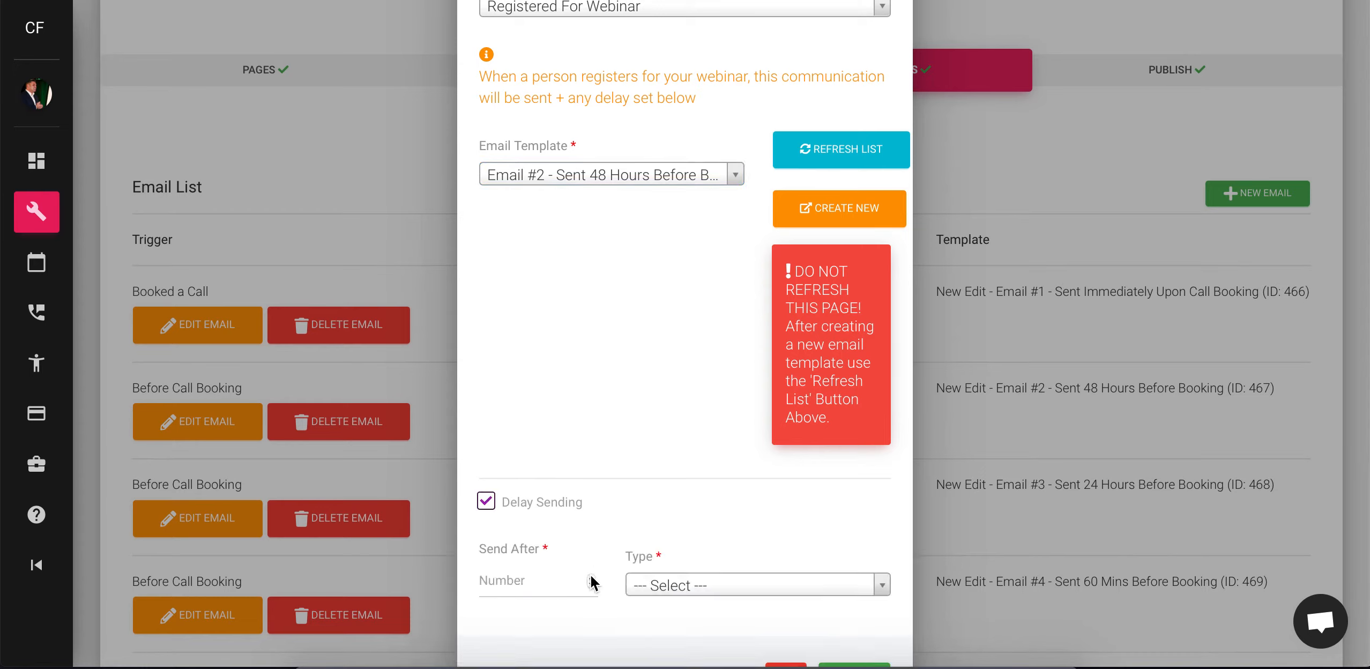
click(592, 578)
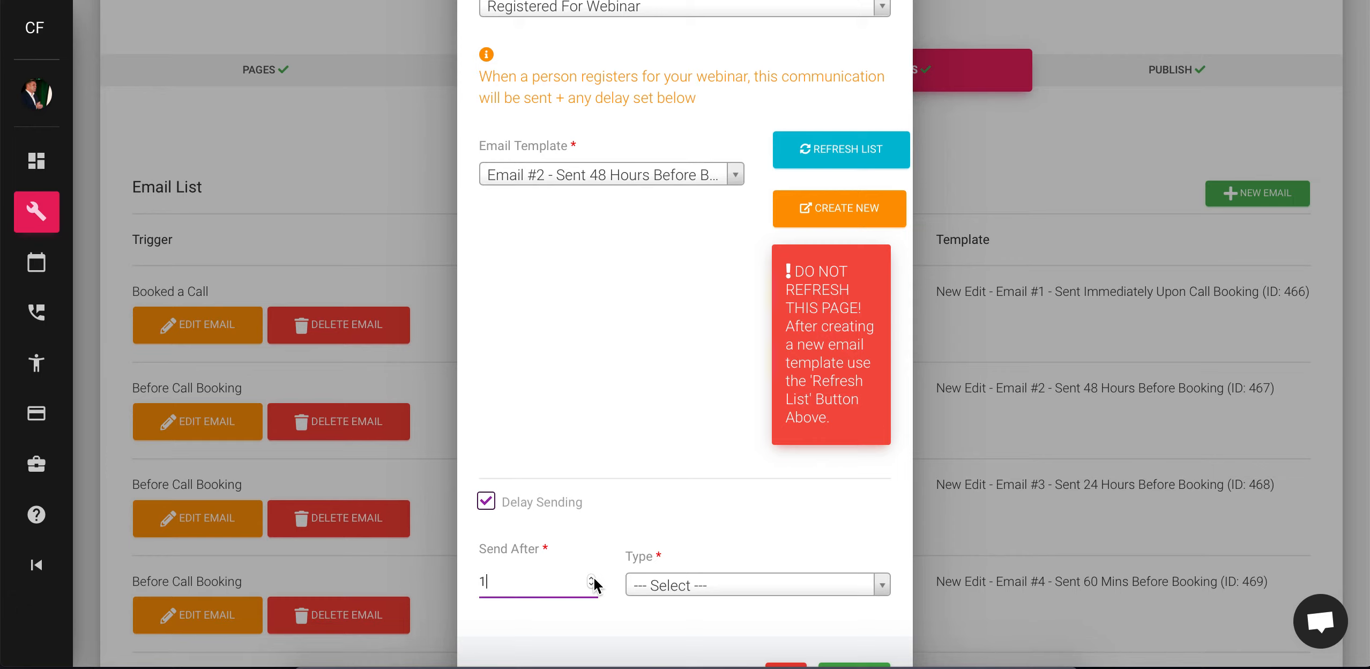
click(721, 587)
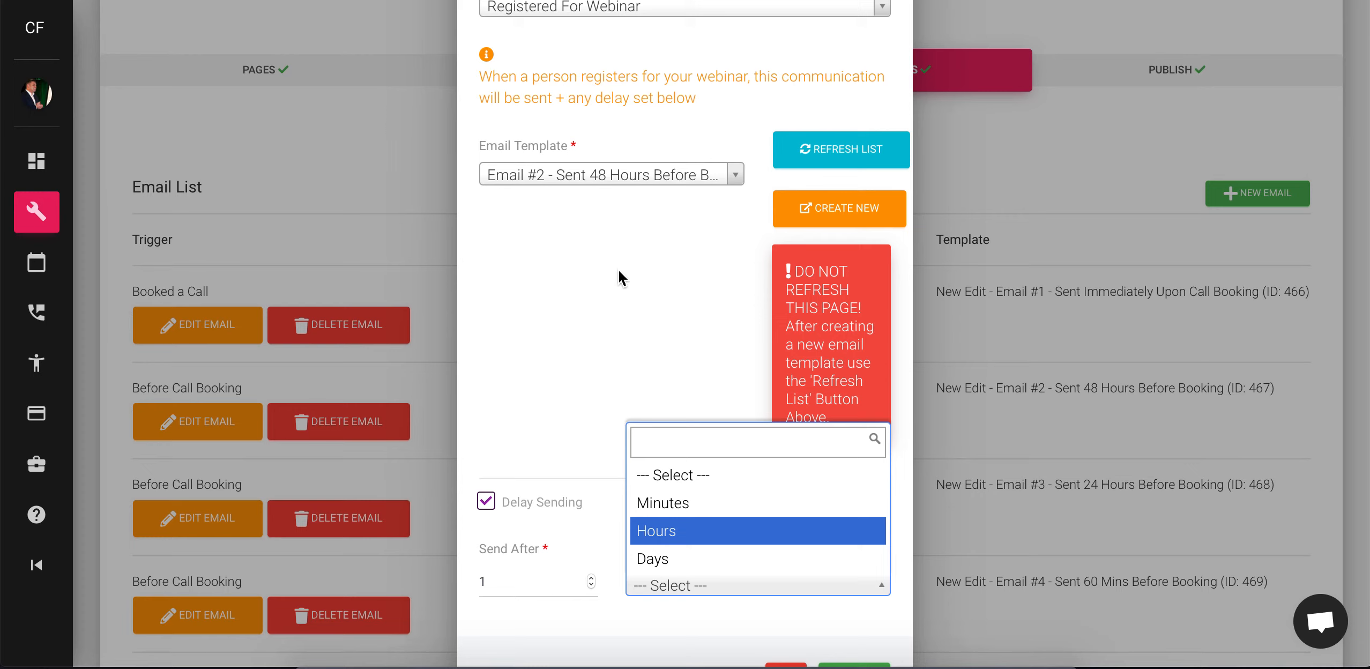
Change the new email's trigger to After Webinar Ends
click(614, 21)
click(616, 16)
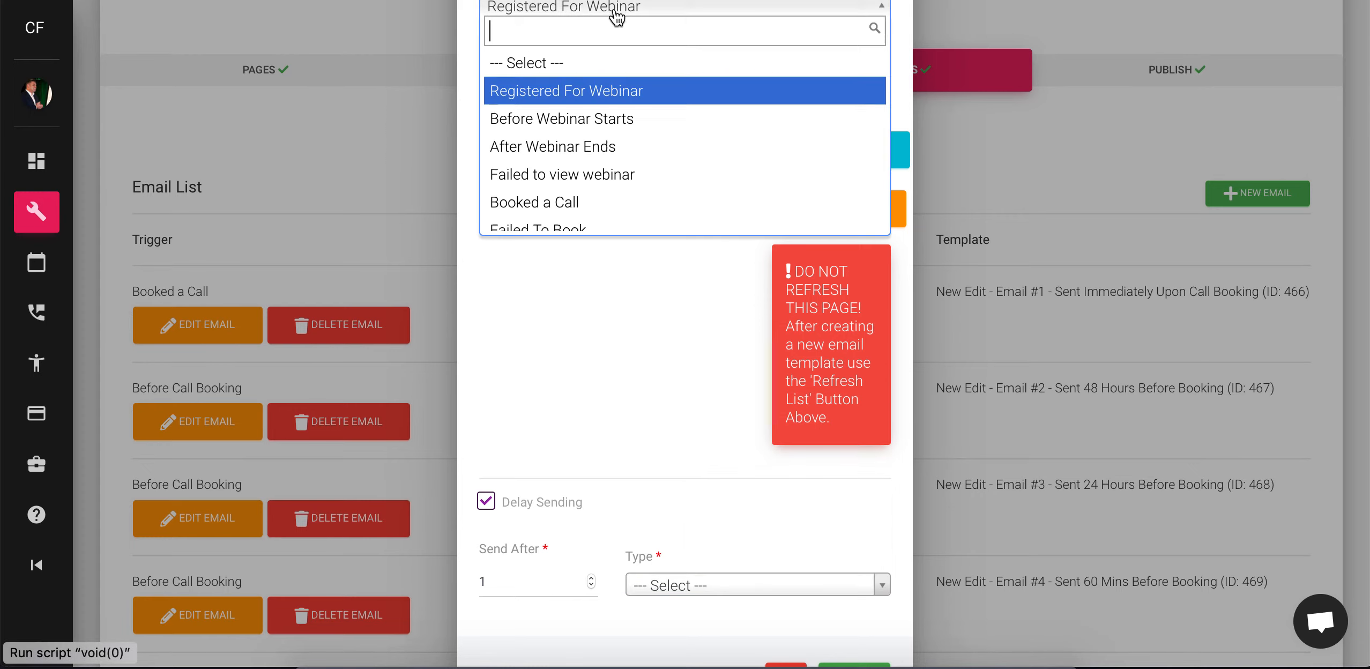
click(582, 150)
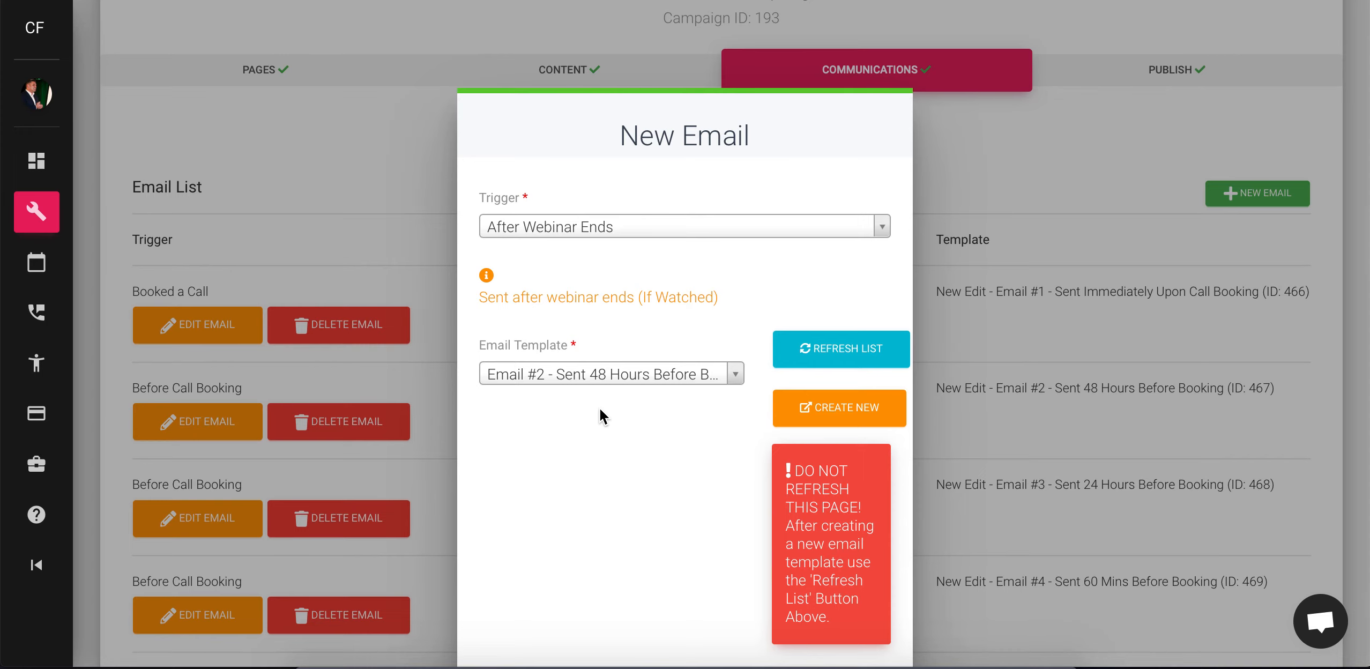
Enable delayed sending for the After Webinar Ends email and set the delay type to Hours
scroll(611, 416, down, 1)
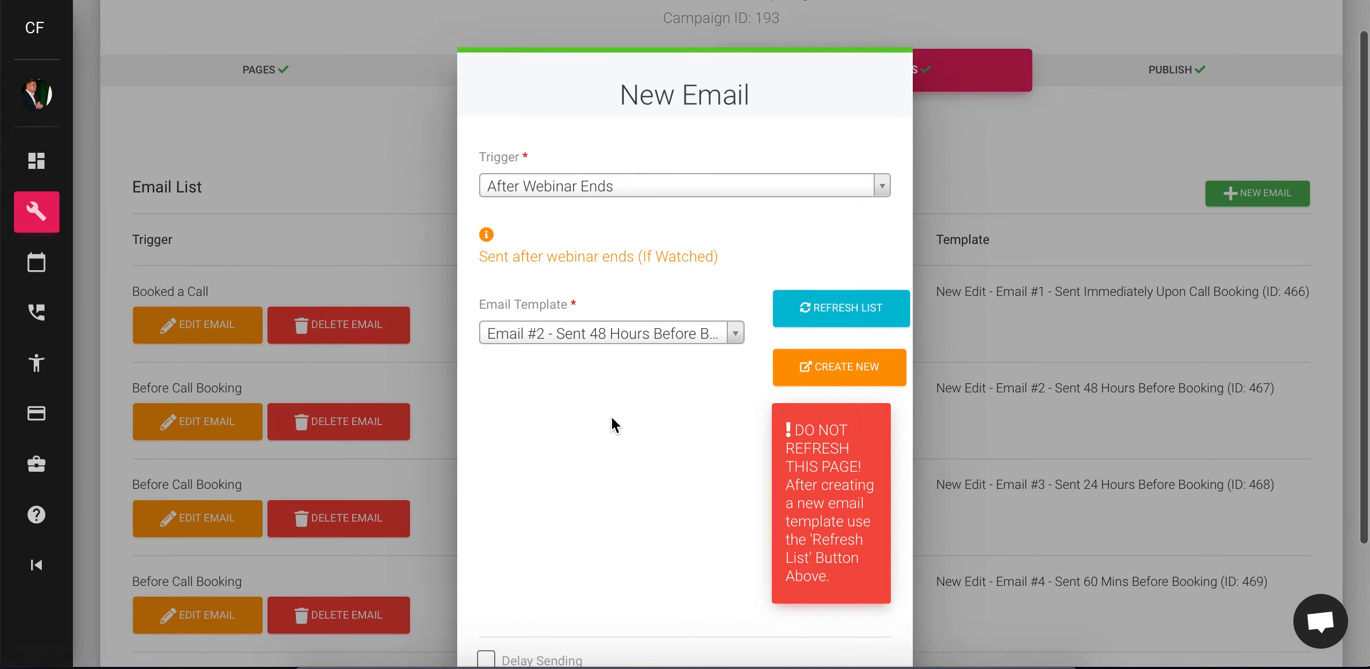
scroll(612, 416, down, 4)
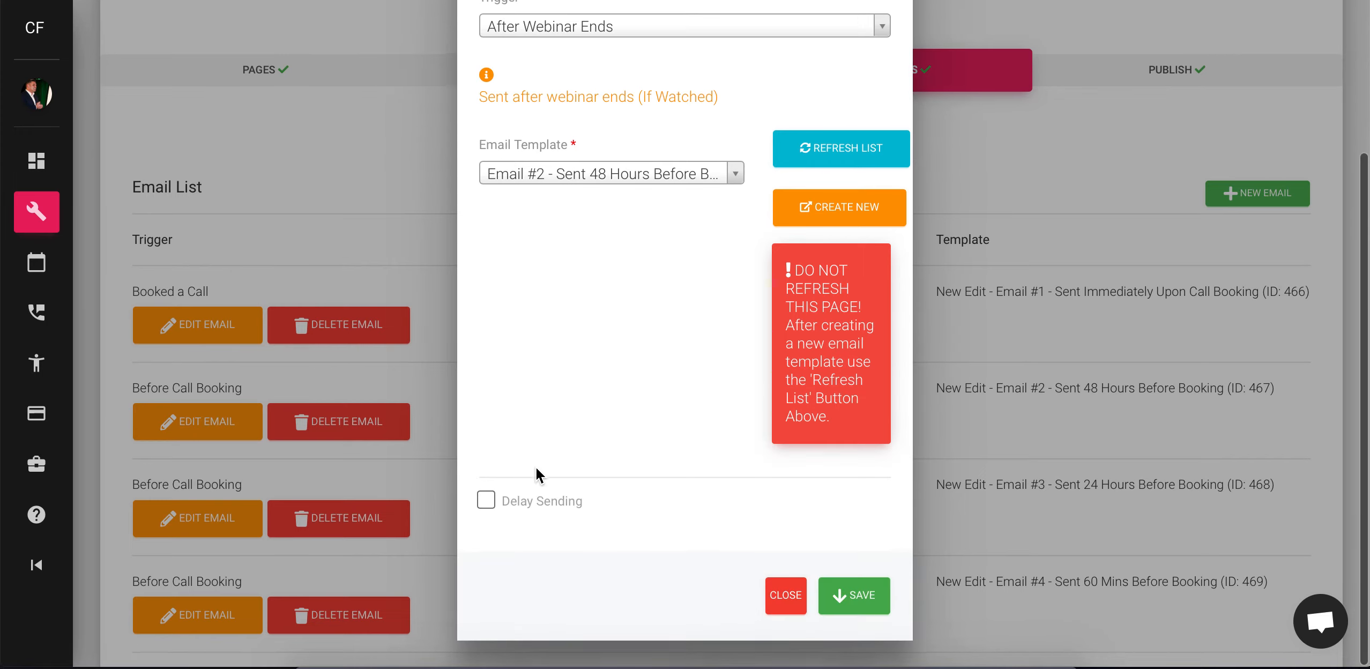
click(486, 502)
scroll(536, 525, down, 2)
click(689, 502)
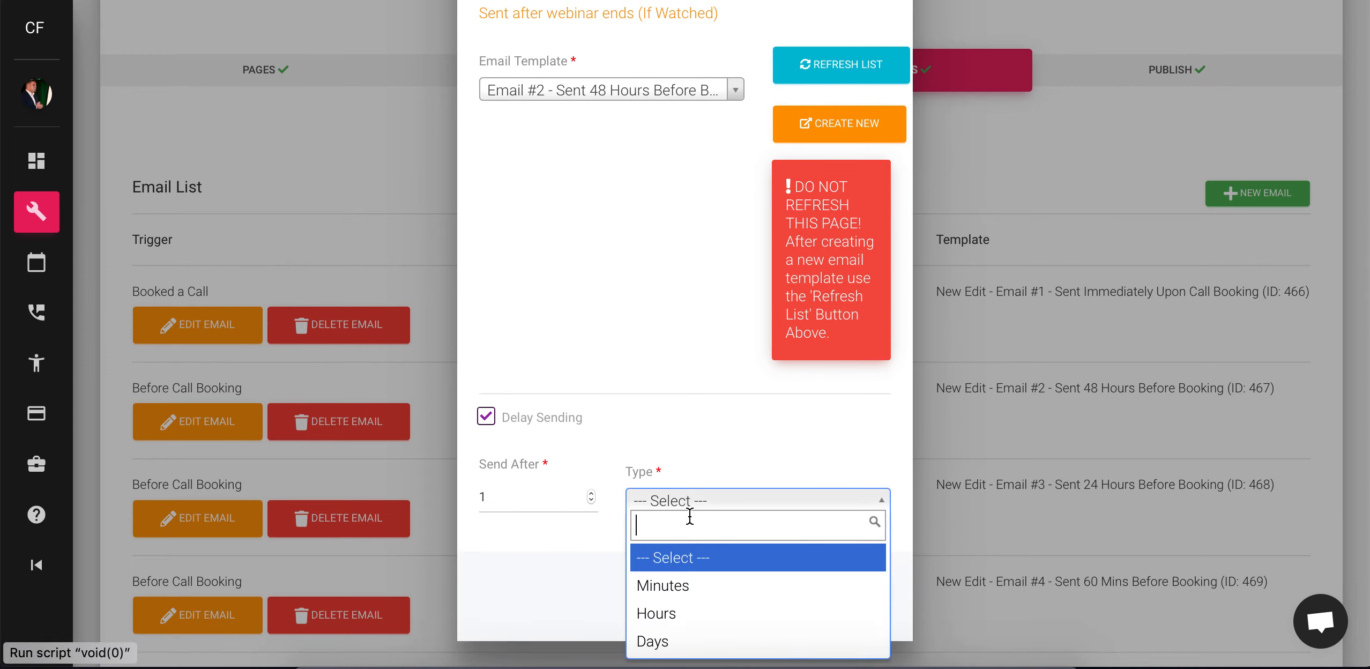
click(690, 614)
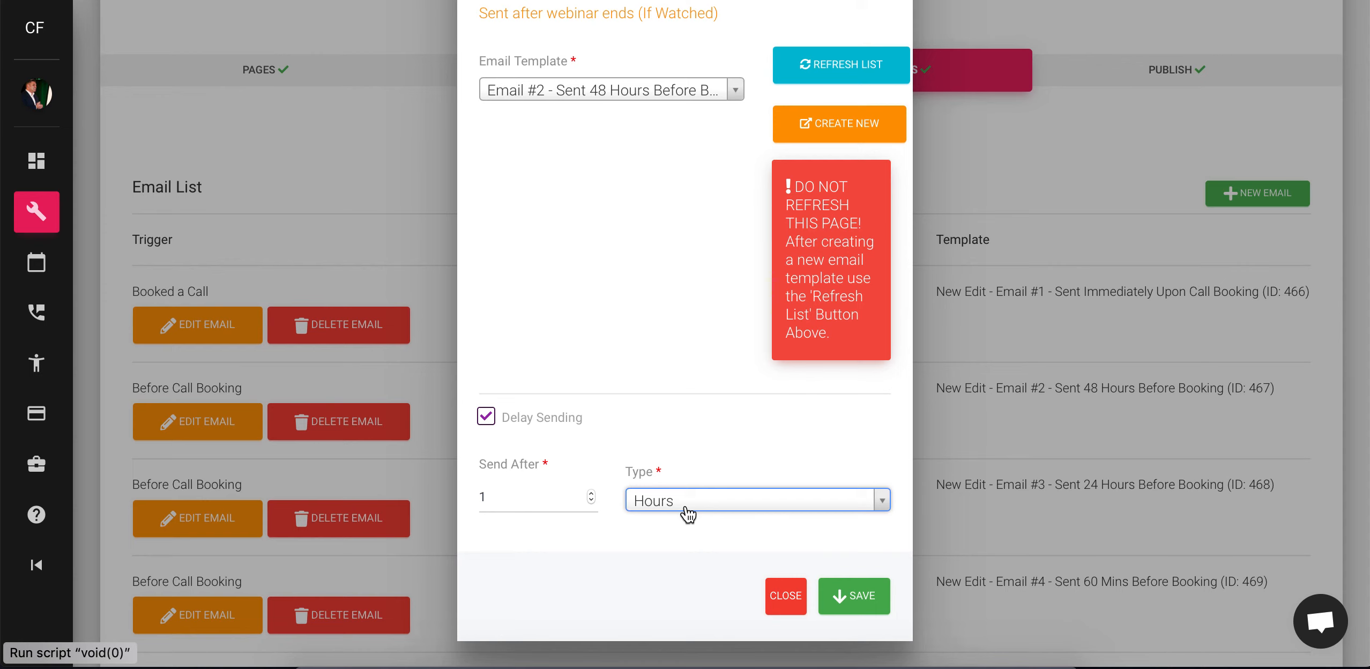
scroll(648, 251, up, 3)
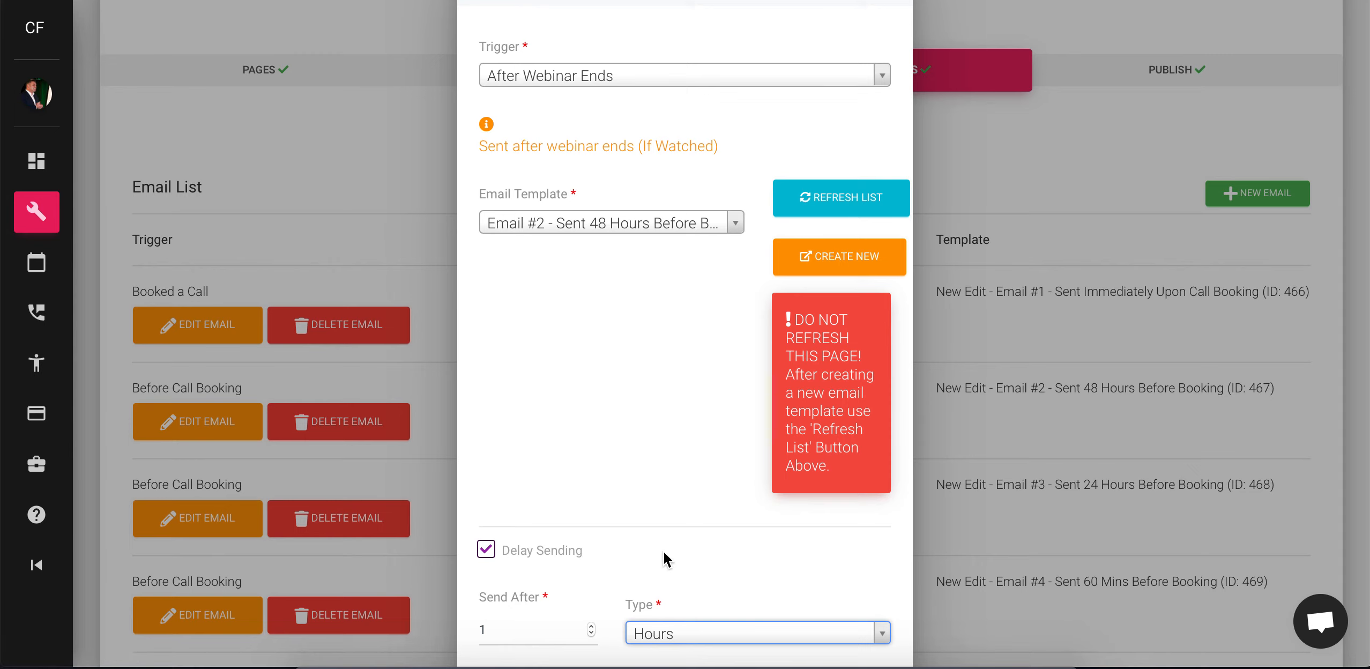
scroll(682, 509, down, 2)
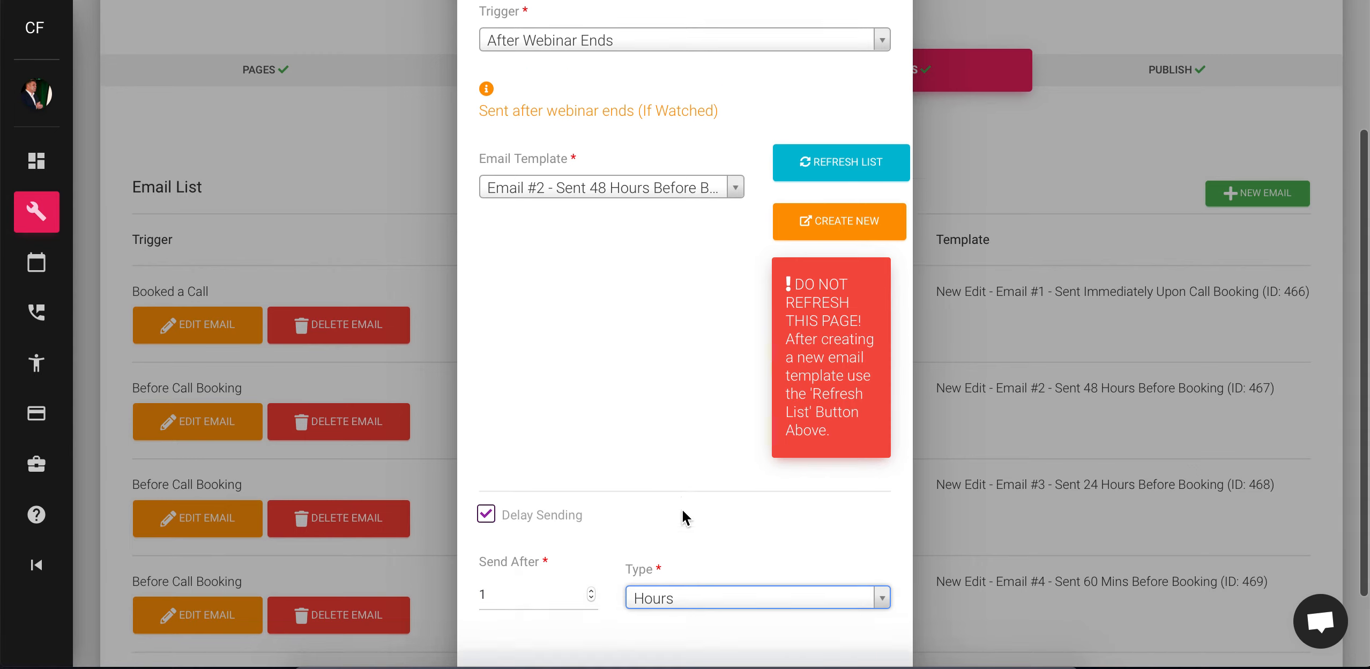